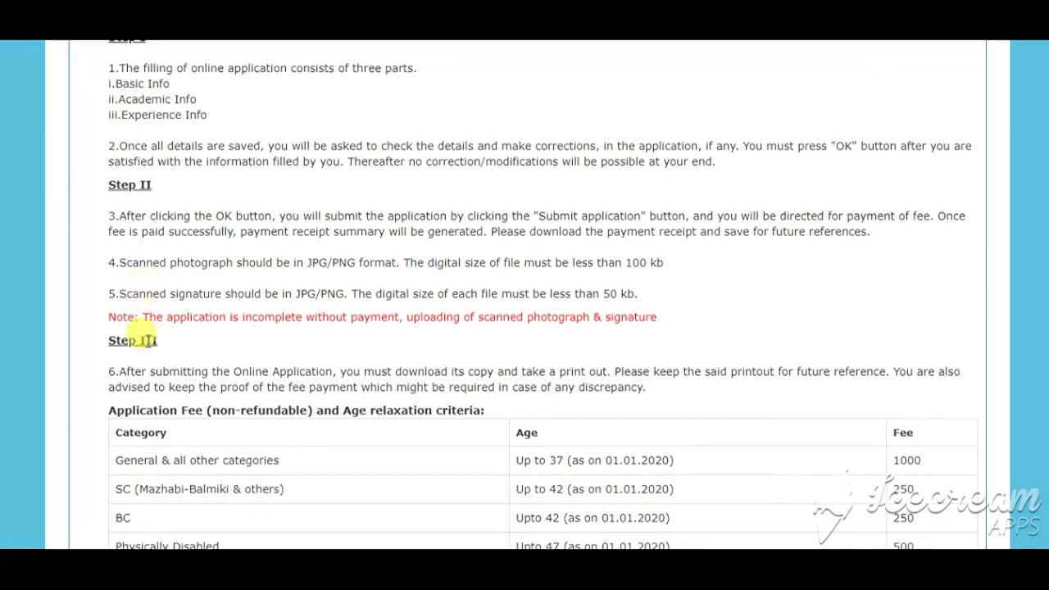
Confirm that all the instructions have been read and understood, and proceed to the registration form.
scroll(413, 465, "down", 3)
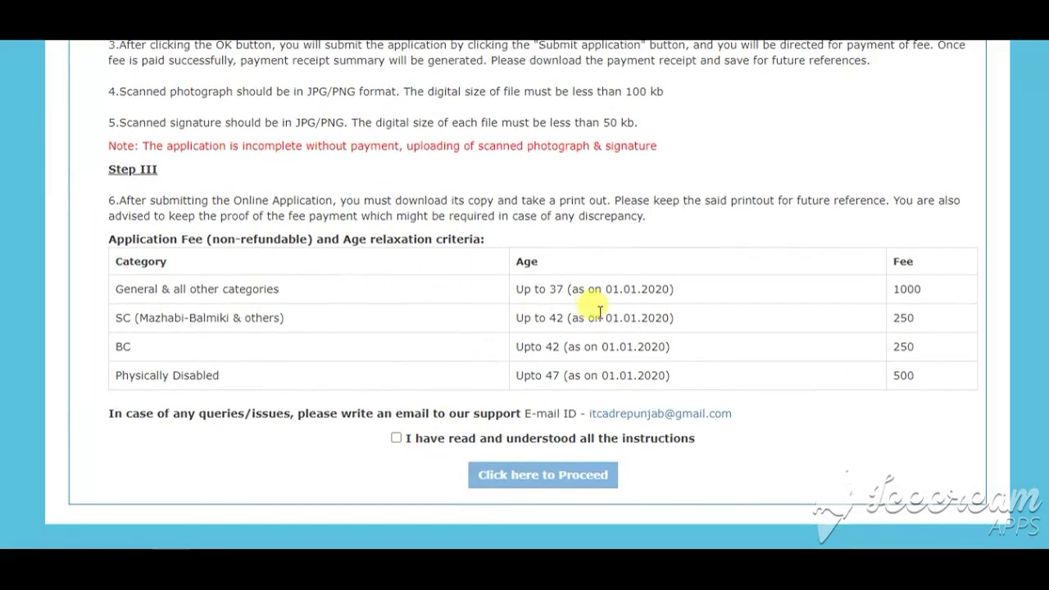
left_click(400, 438)
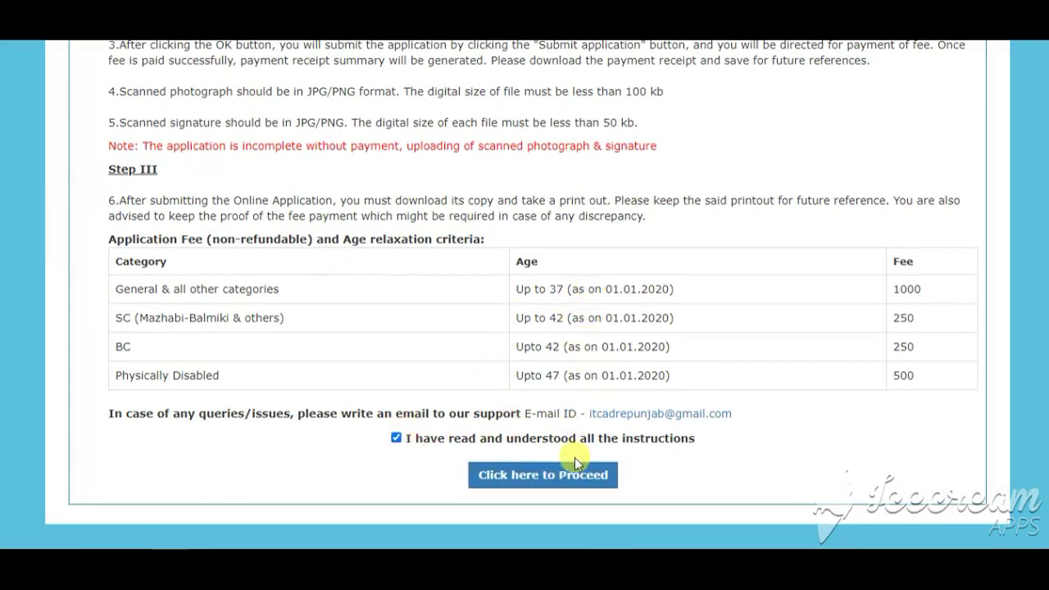
left_click(565, 490)
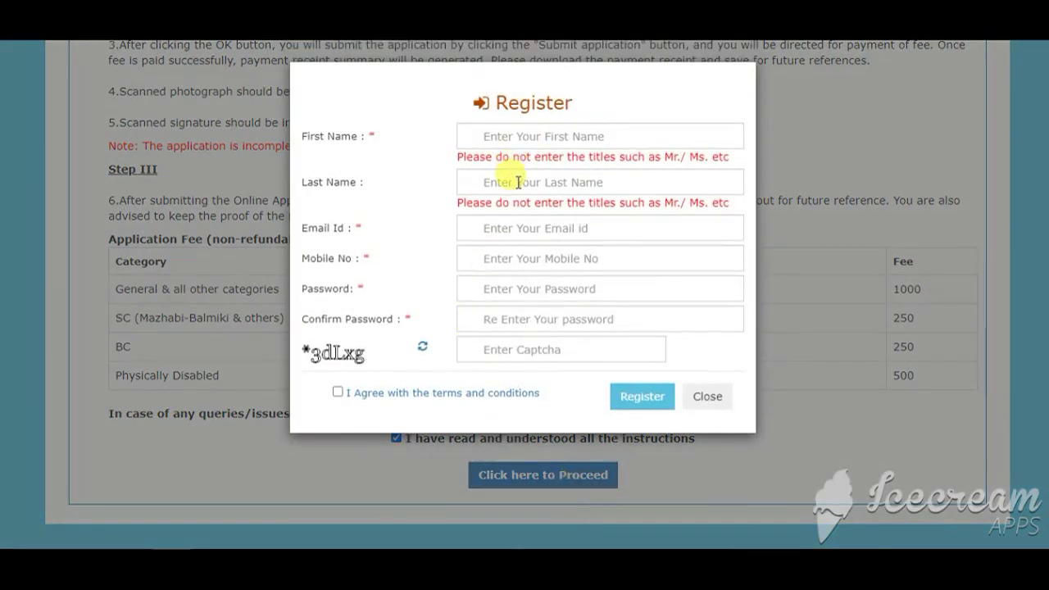
Go through the email, mobile number and password fields of the registration form.
left_click(495, 231)
left_click(497, 252)
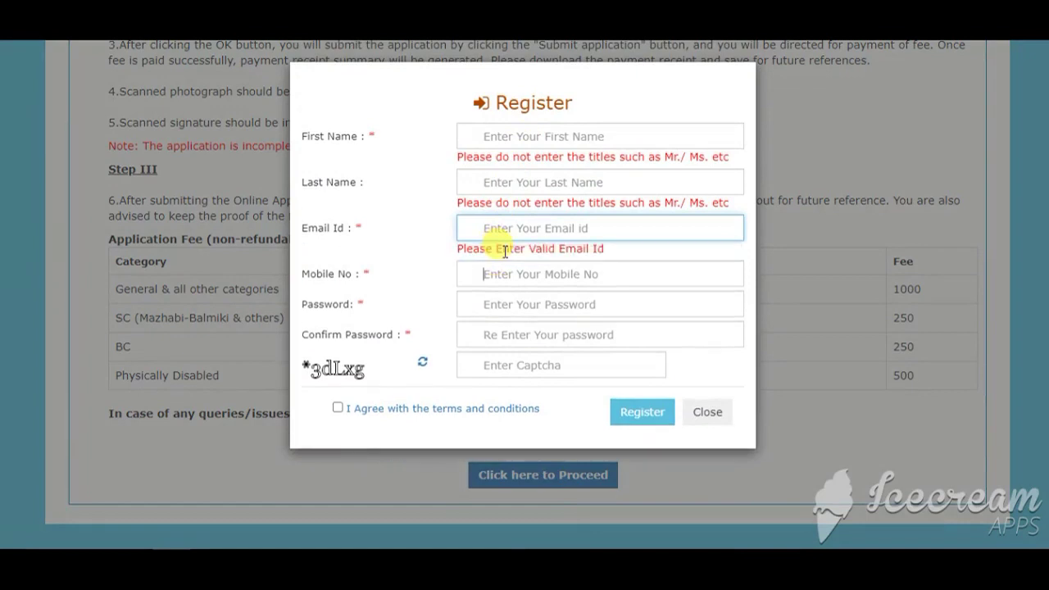
left_click(506, 306)
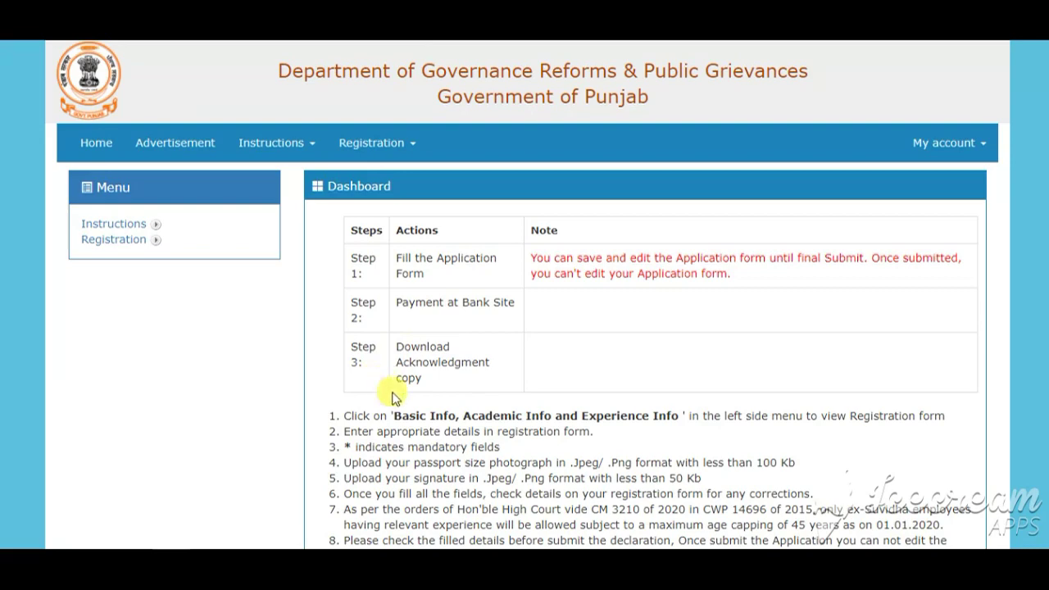
Read the dashboard's application steps and notes, and open the Basic Info form.
scroll(410, 415, "down", 1)
scroll(410, 416, "down", 2)
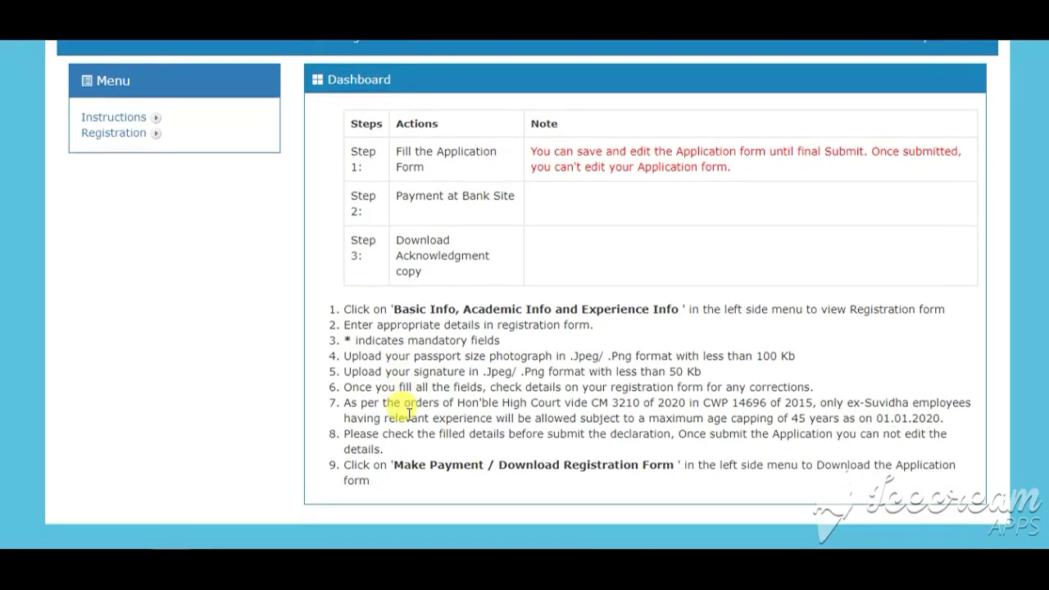
scroll(406, 407, "up", 3)
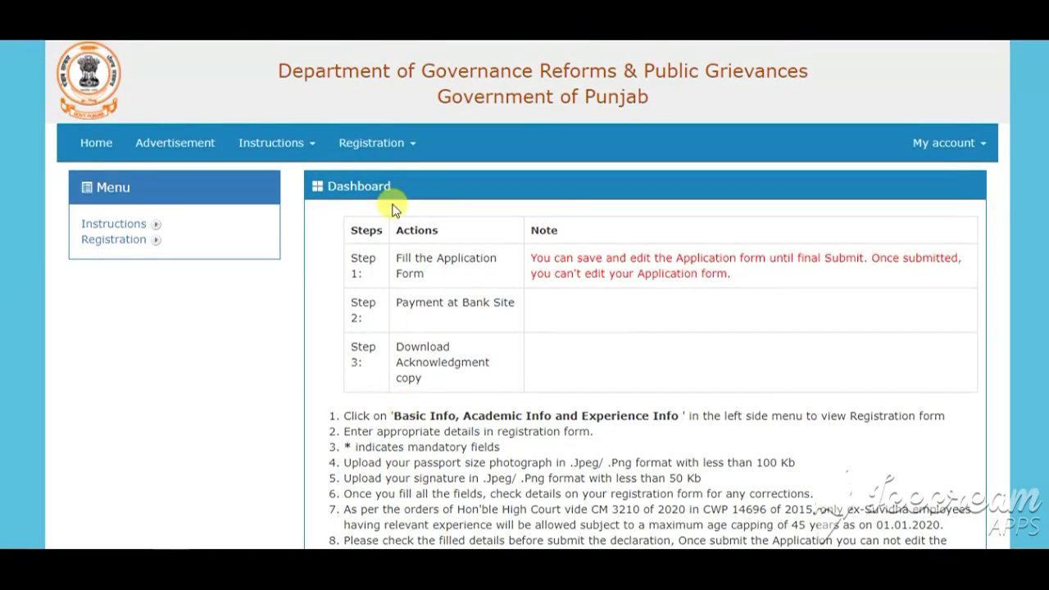
left_click(410, 152)
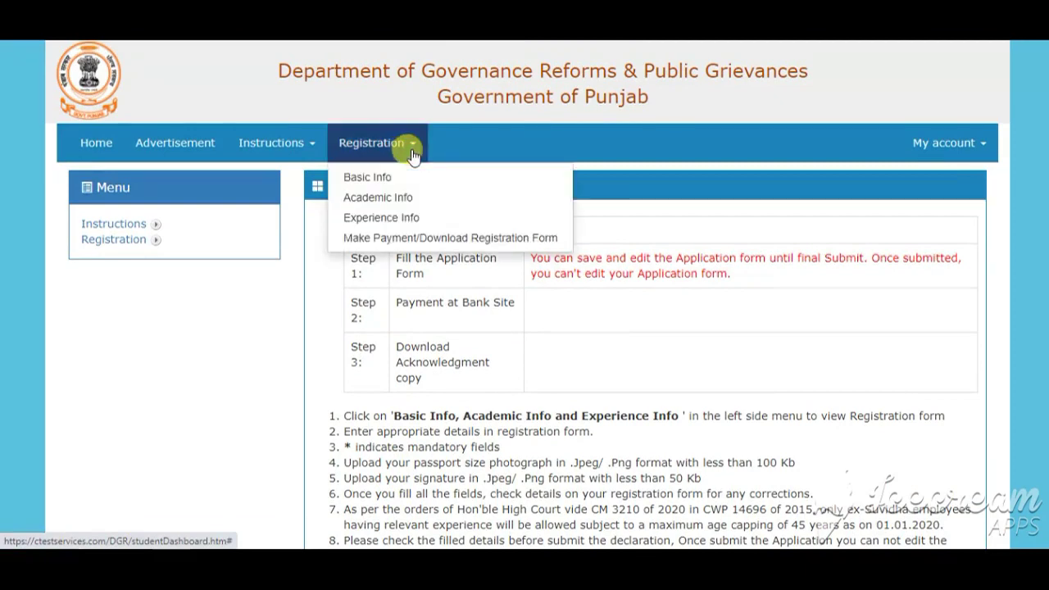
left_click(367, 189)
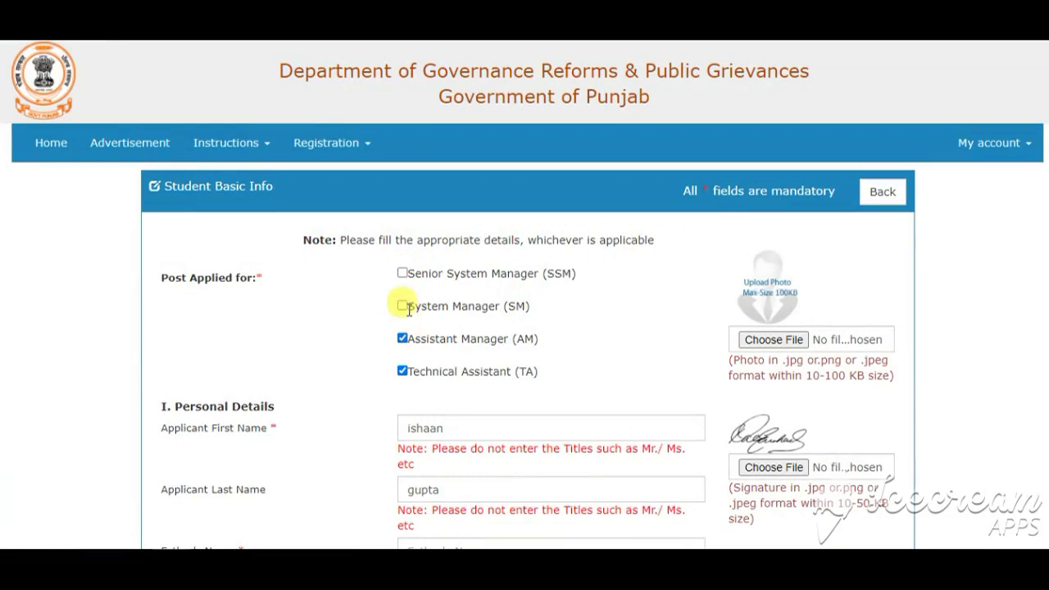
Set the applicant's gender to MALE in the Personal Details section.
scroll(708, 302, "down", 5)
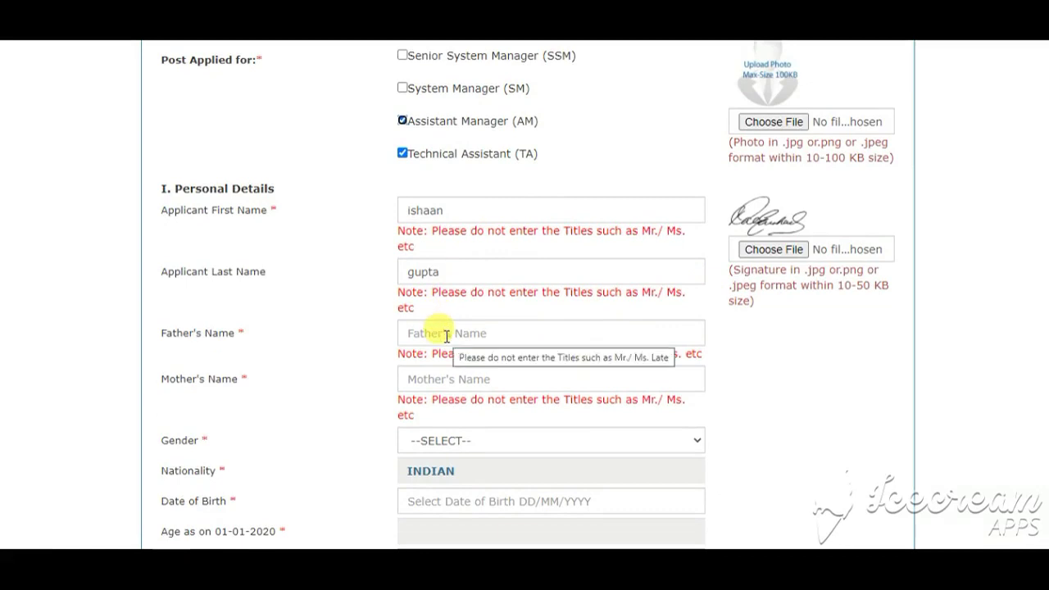
left_click(488, 448)
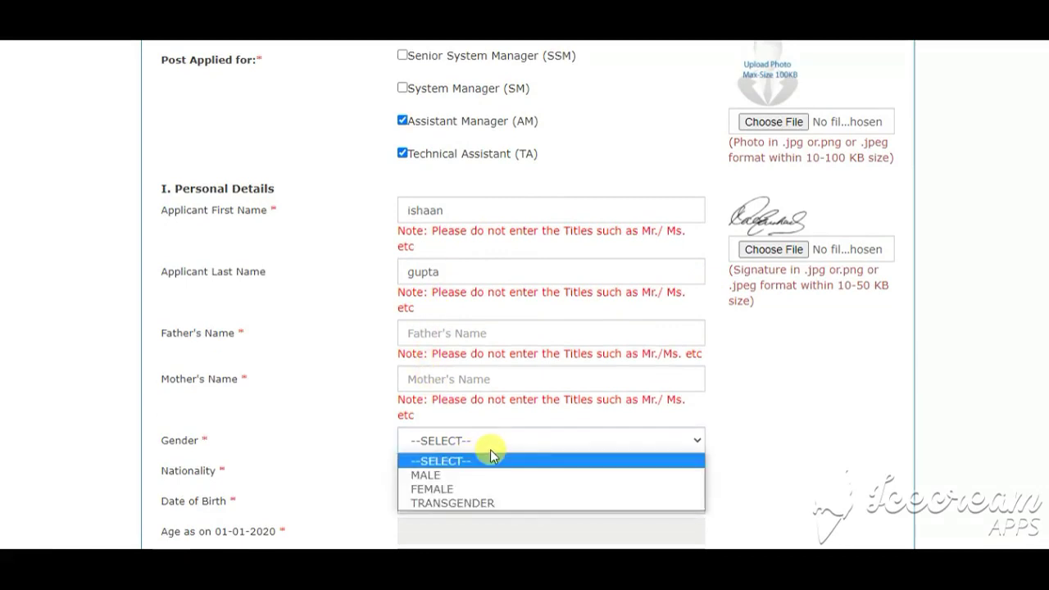
left_click(456, 476)
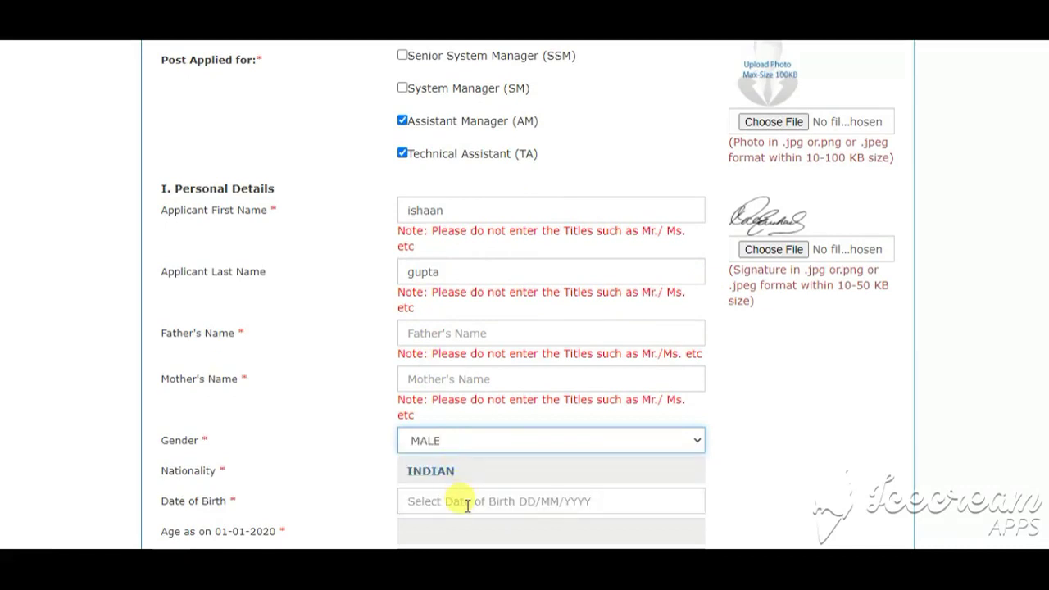
Look at the date of birth calendar and the available marital status choices.
left_click(467, 503)
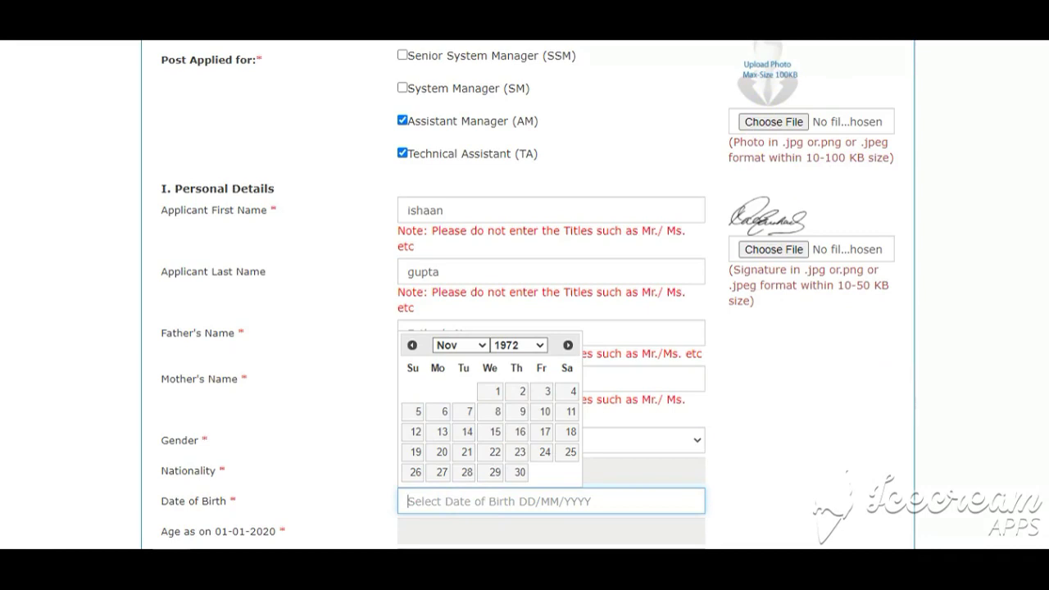
scroll(491, 116, "down", 5)
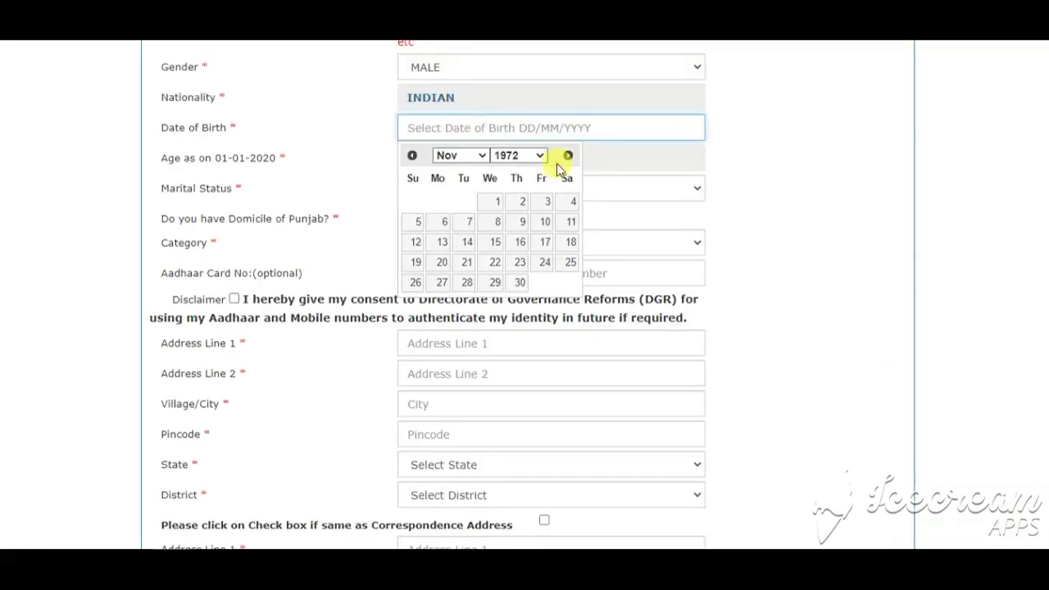
left_click(617, 191)
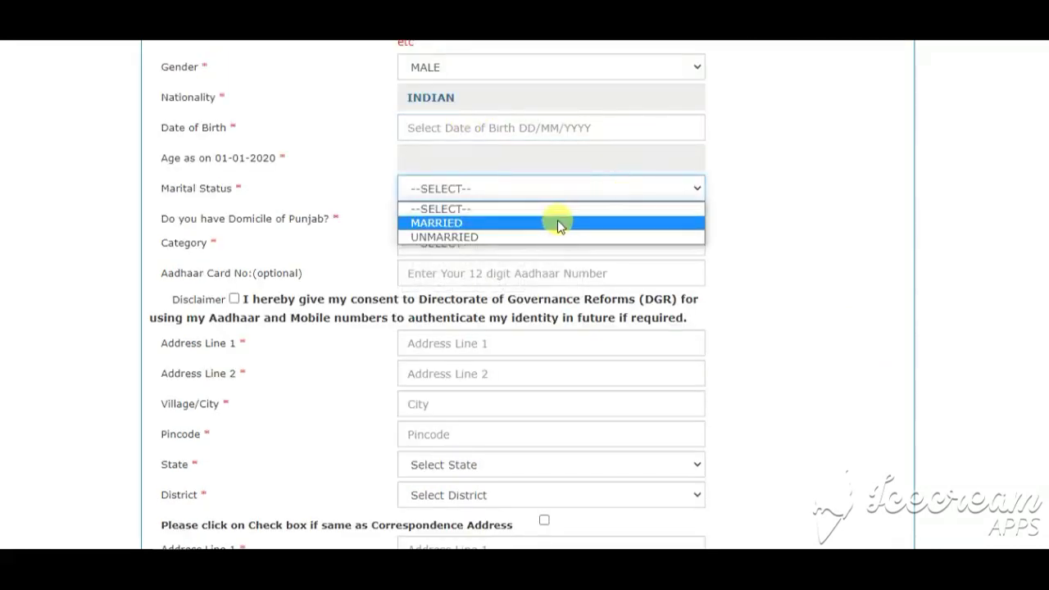
Set the applicant's category to General and activate the optional Aadhaar number field.
left_click(456, 273)
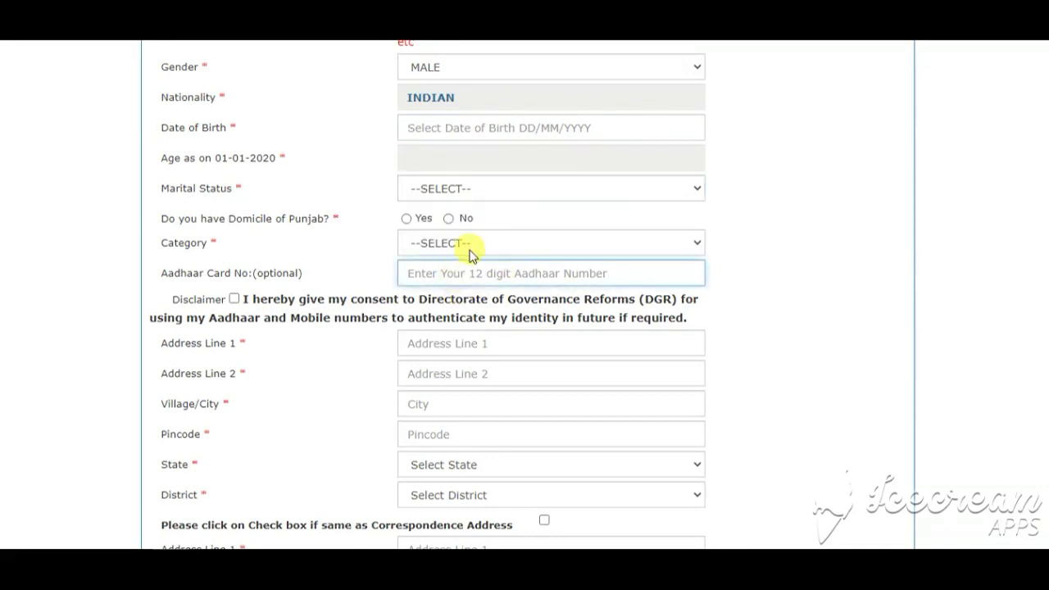
left_click(467, 249)
left_click(457, 278)
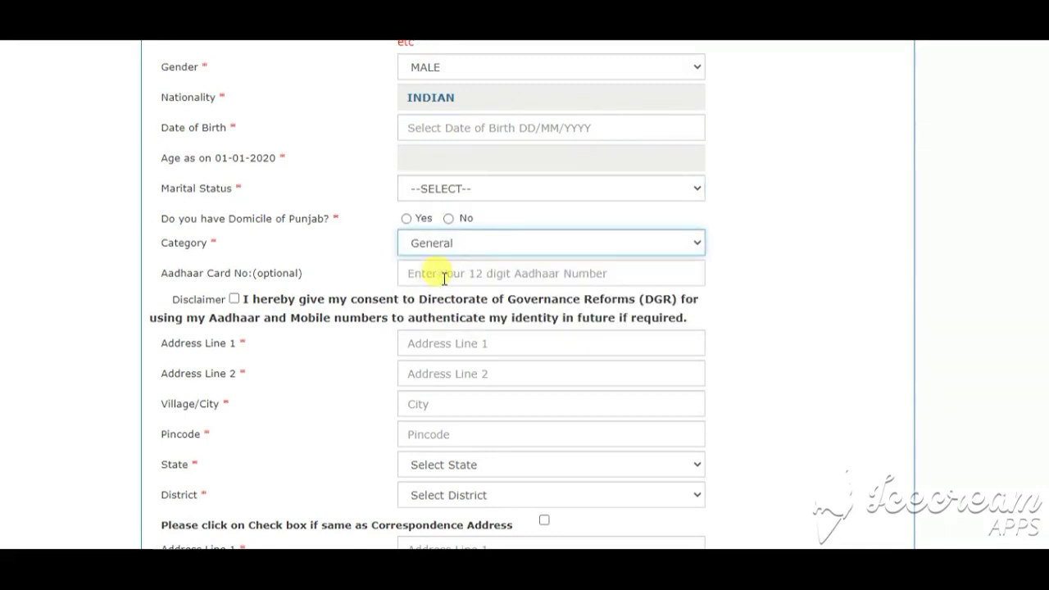
left_click(452, 273)
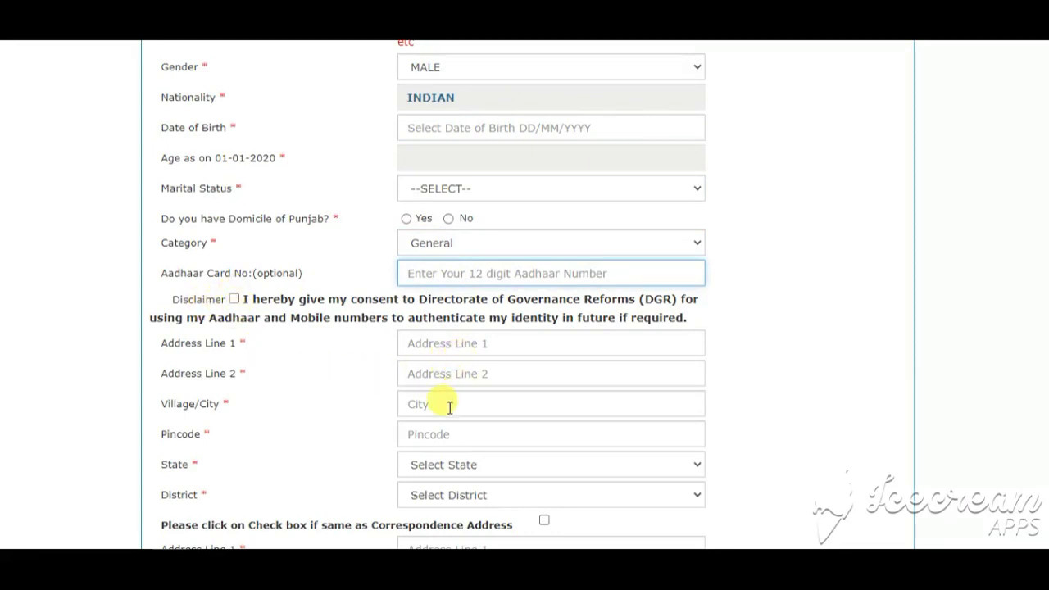
Look at the state and district choices in the applicant's first address block.
left_click(451, 467)
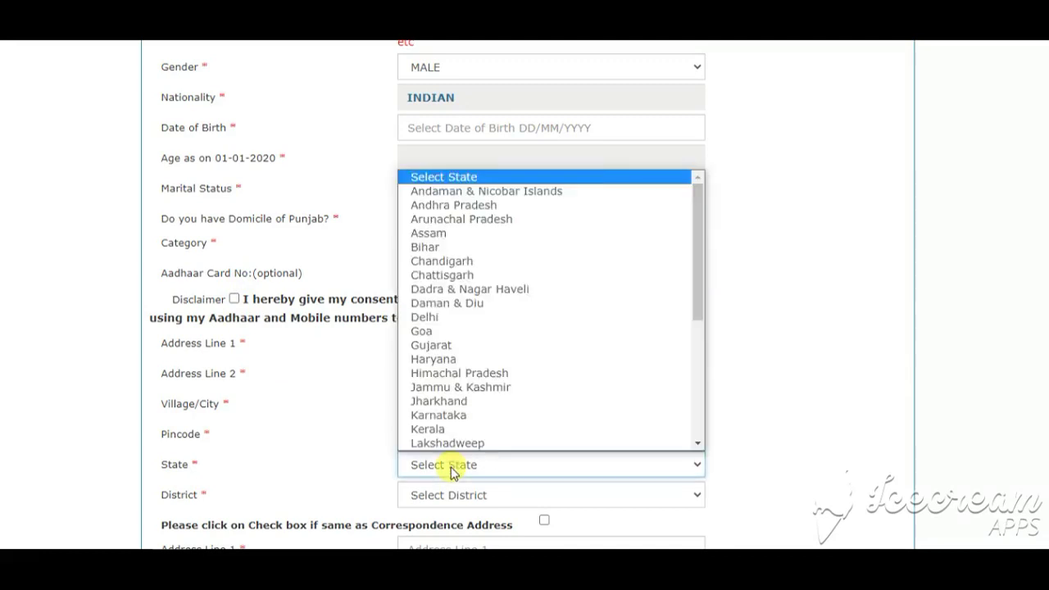
left_click(506, 501)
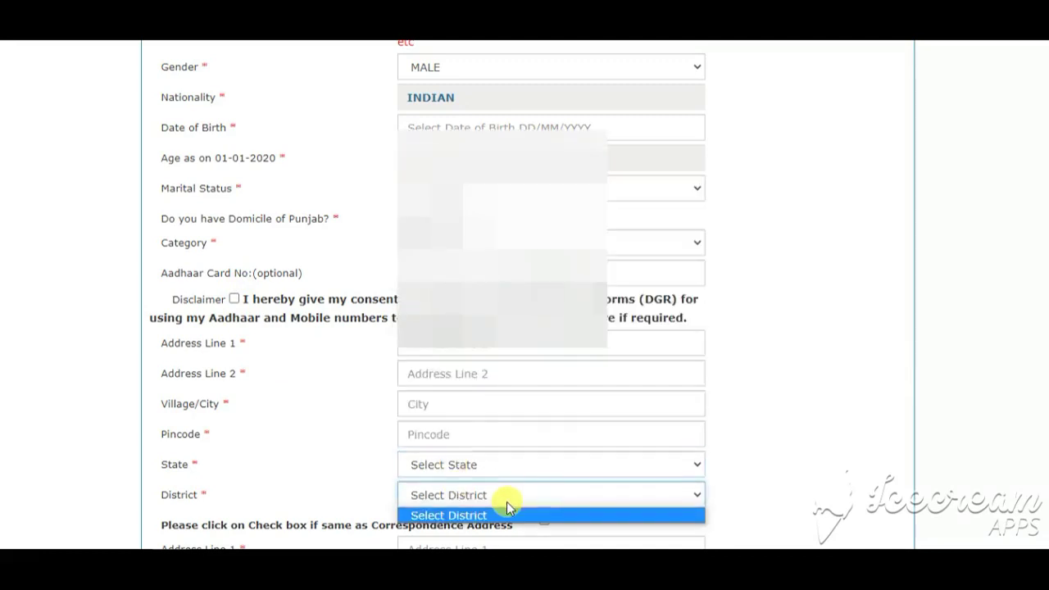
scroll(902, 387, "down", 5)
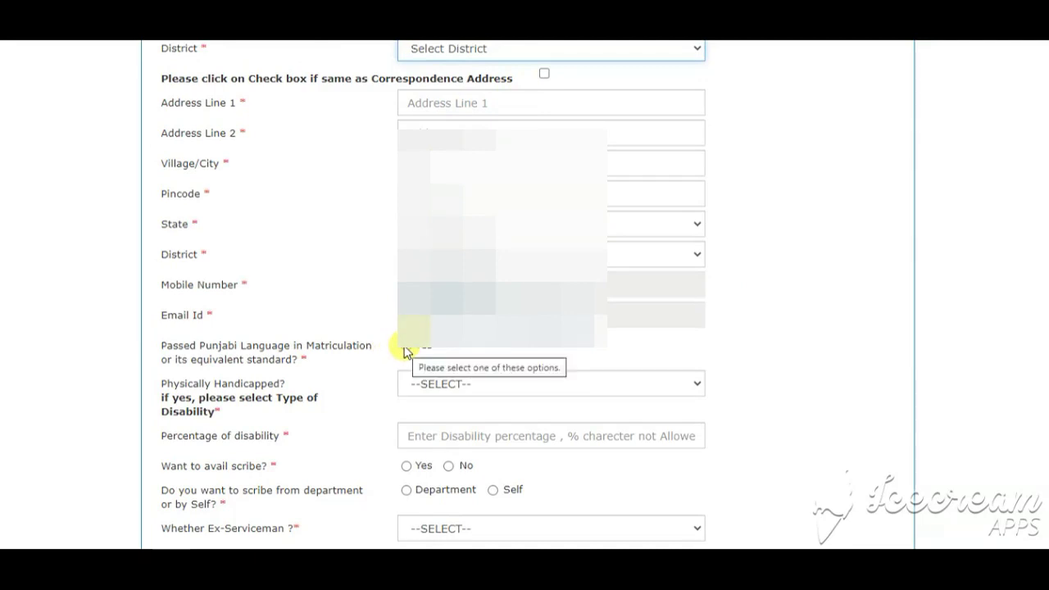
Look through the Physically Handicapped and Ex-Serviceman choices in the rest of the basic info form.
left_click(432, 384)
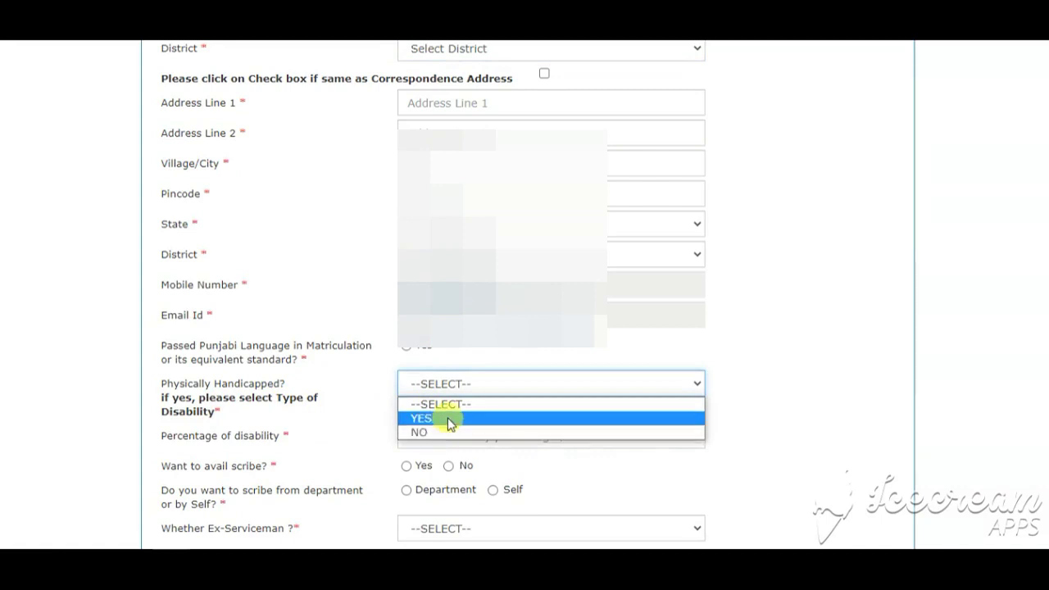
left_click(318, 433)
left_click(318, 433)
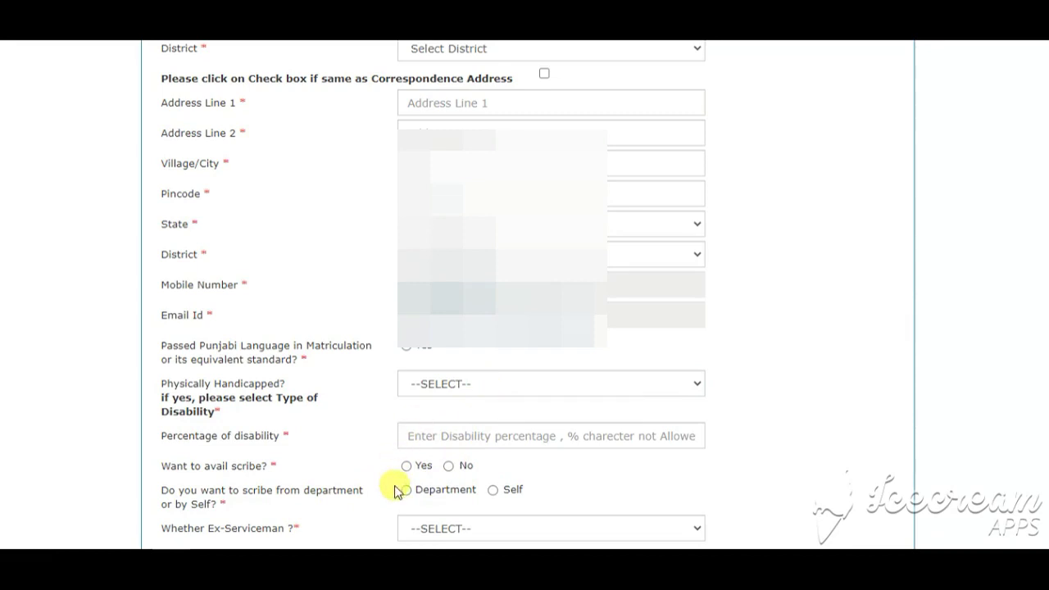
scroll(480, 475, "down", 2)
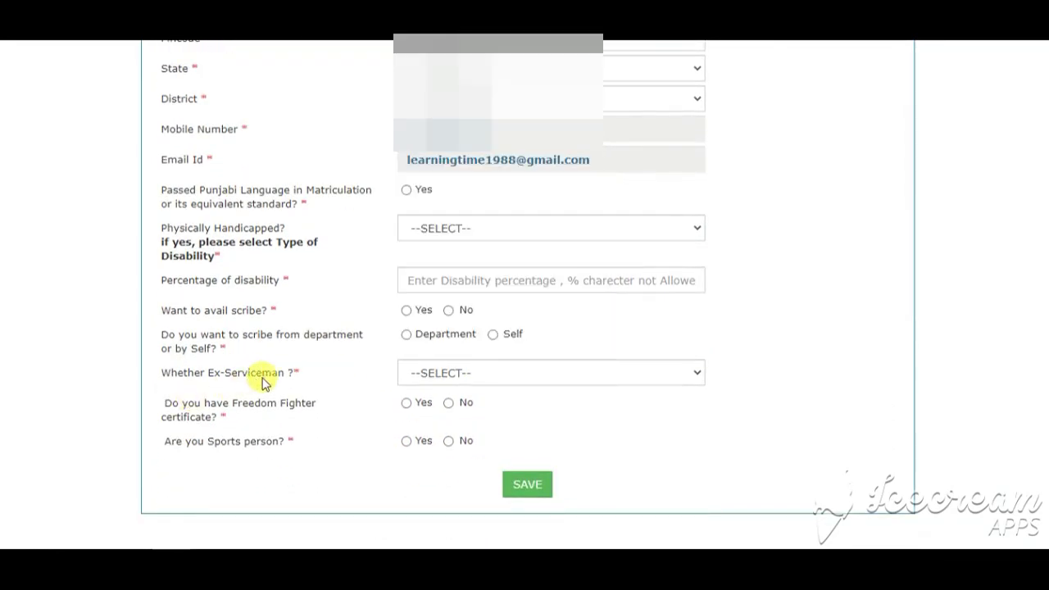
left_click(421, 375)
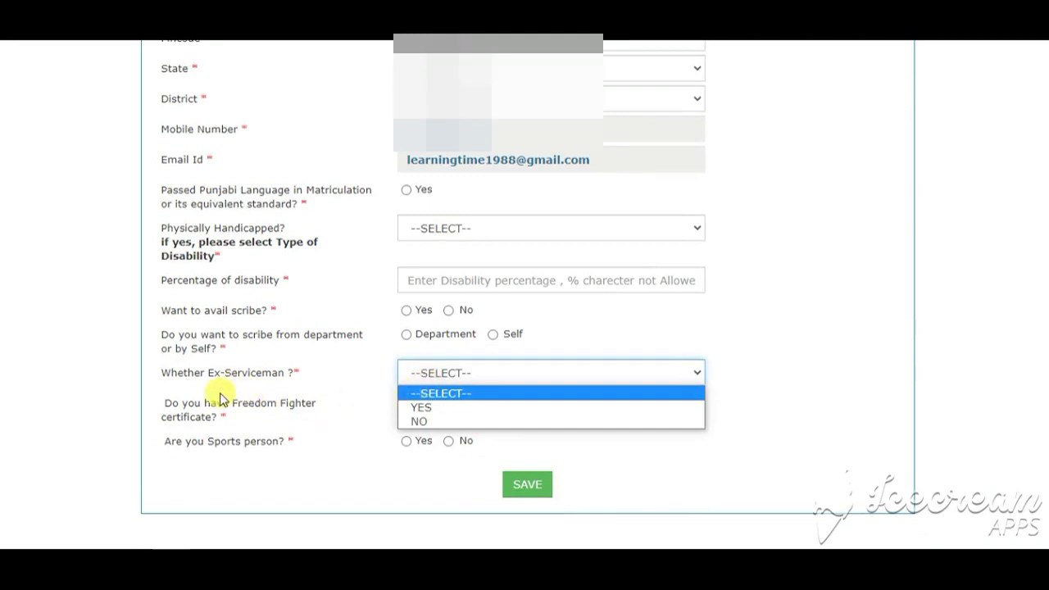
left_click(260, 406)
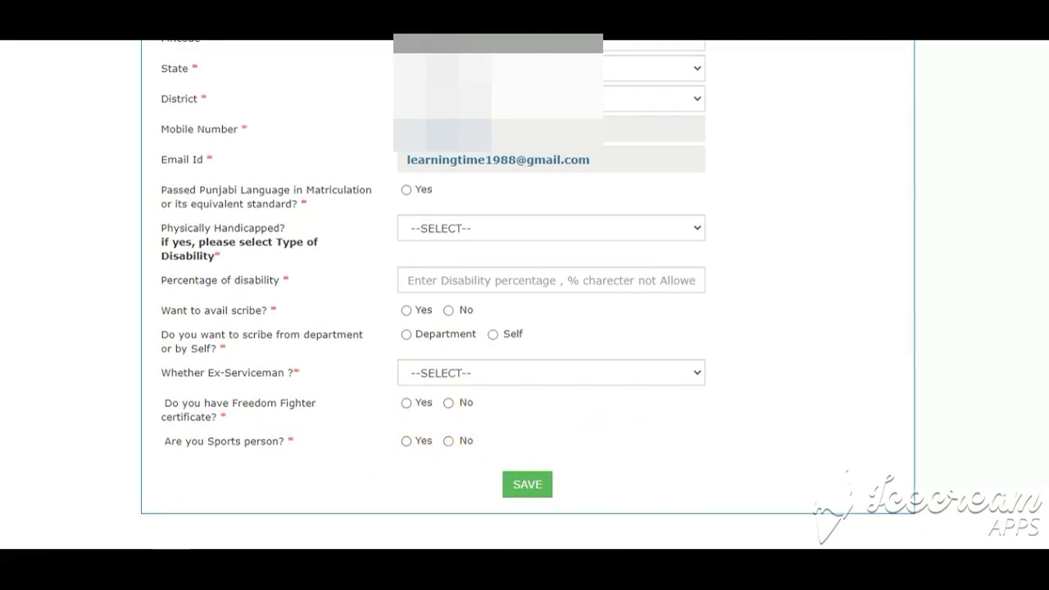
scroll(524, 295, "up", 5)
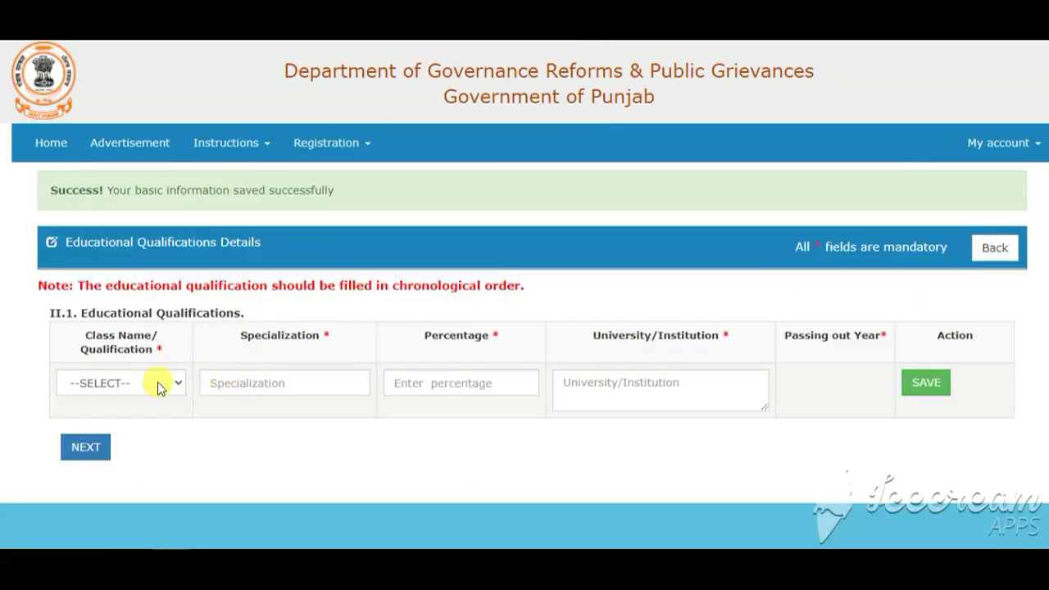
Add and save a BE/B.TECH qualification in computer science with 77 percent from agra university, passing out year 2010.
left_click(157, 385)
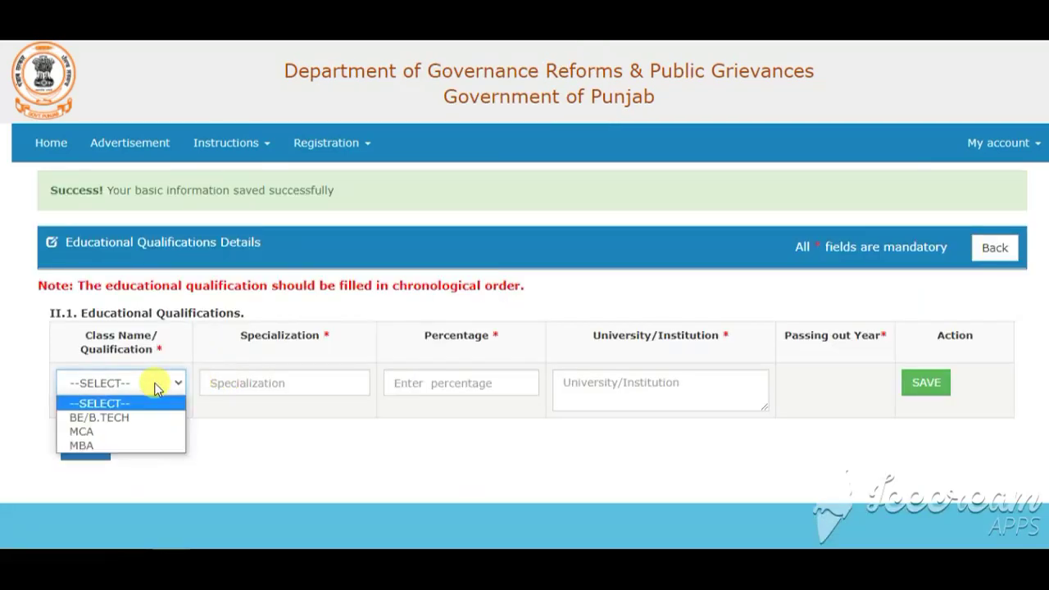
left_click(135, 421)
left_click(287, 384)
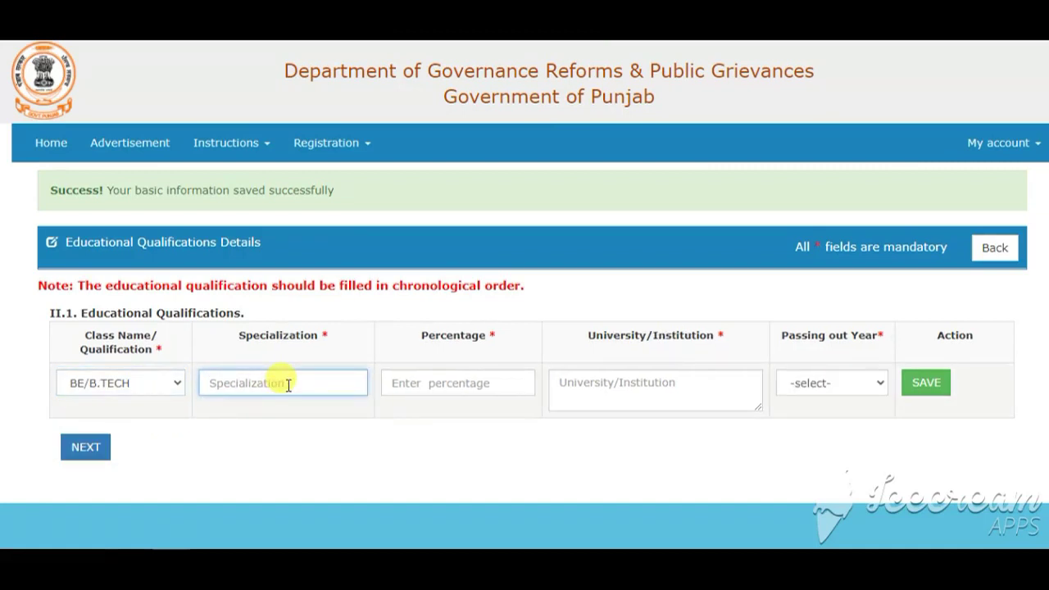
left_click(421, 384)
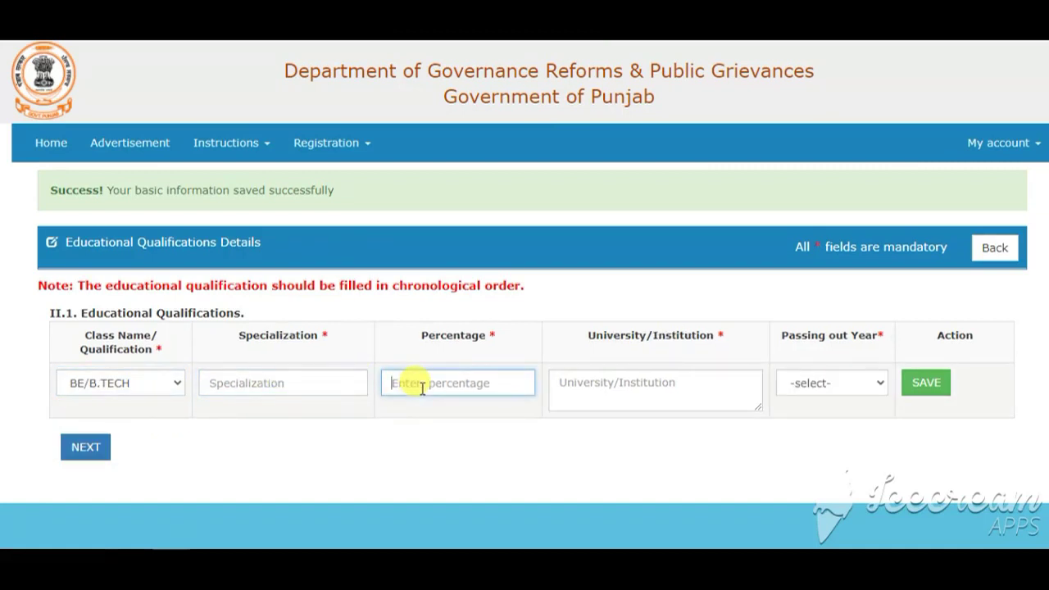
left_click(639, 399)
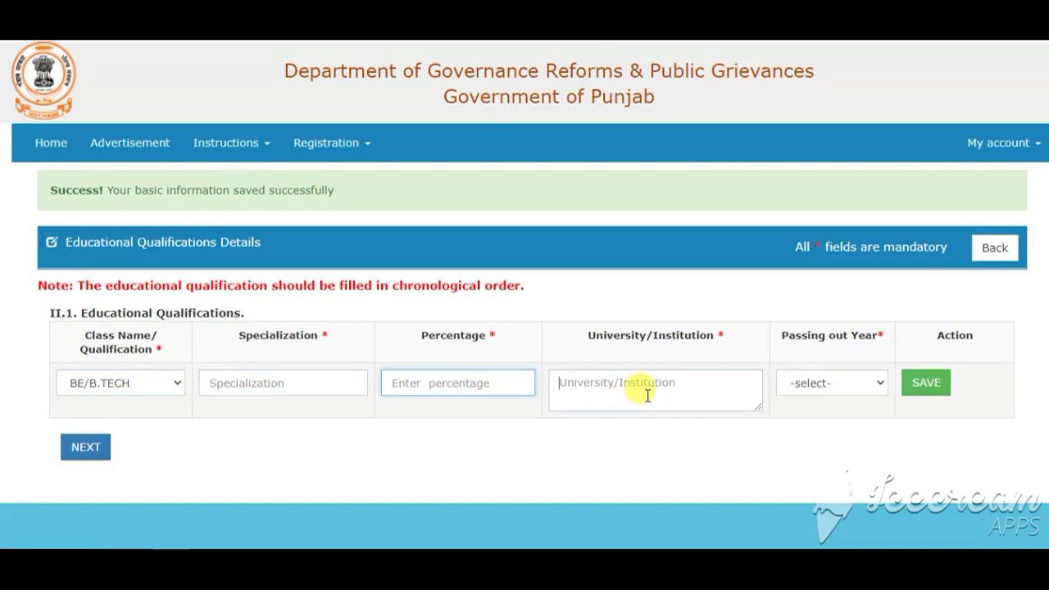
left_click(839, 391)
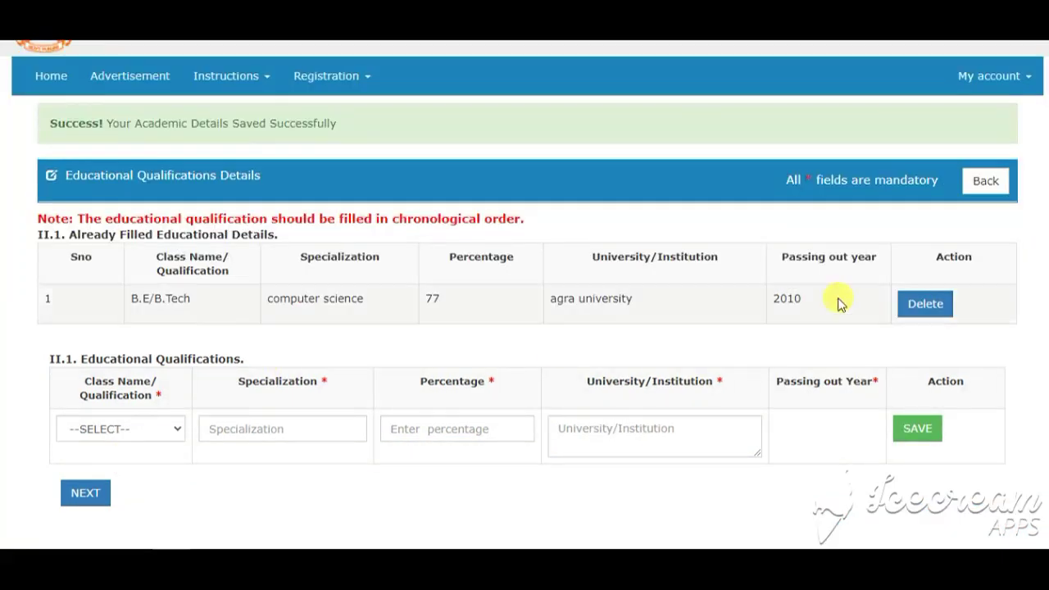
Go through the qualification choices and the specialization, percentage and university fields of the blank second education entry.
left_click(140, 430)
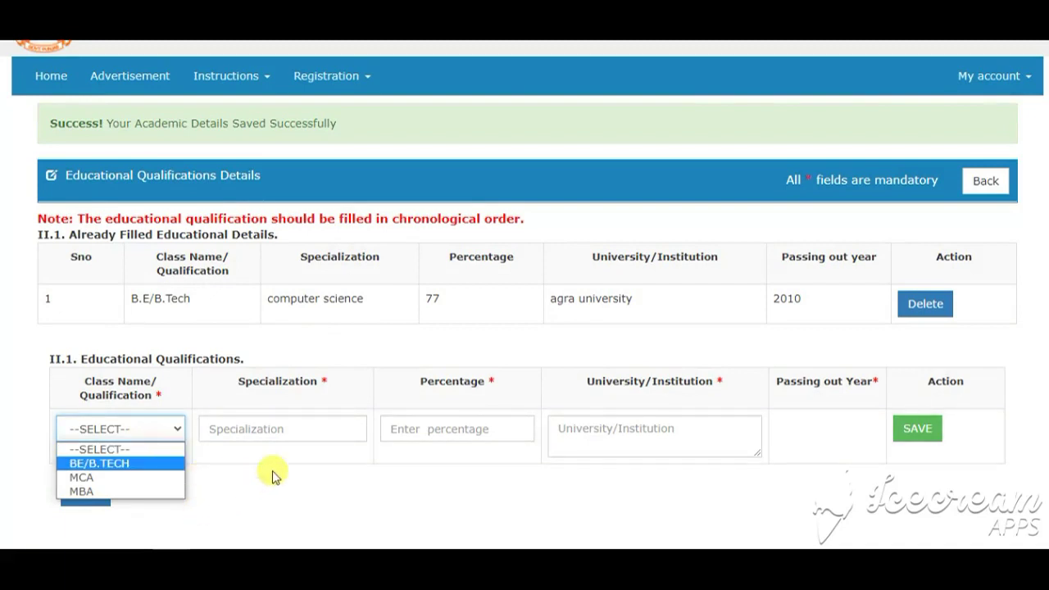
left_click(337, 416)
left_click(501, 426)
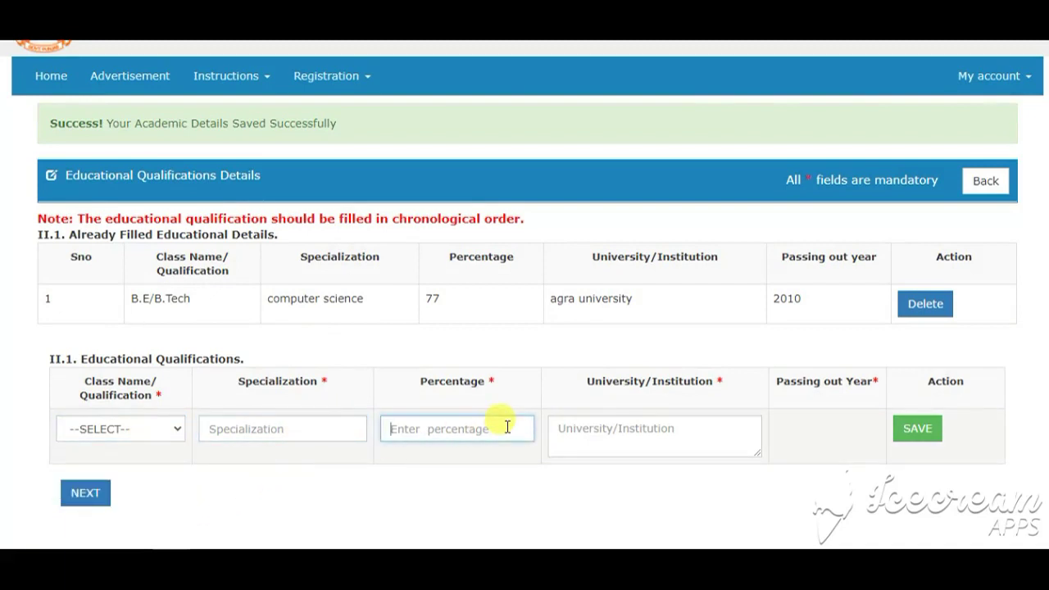
left_click(682, 437)
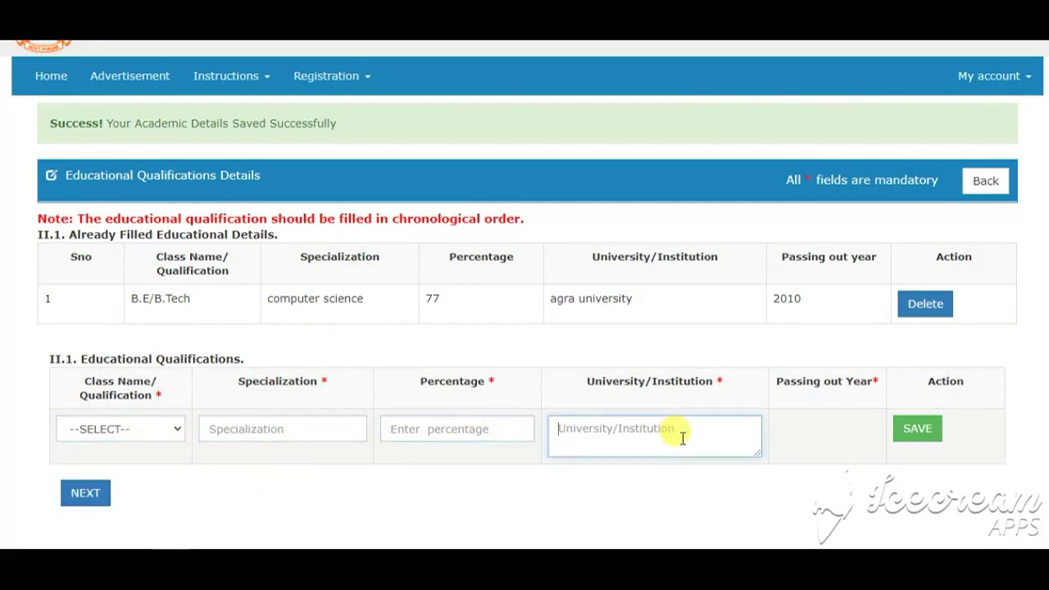
Proceed to the experience details and go through the employer, designation, from date, to date and IT experience fields of the first entry.
left_click(83, 492)
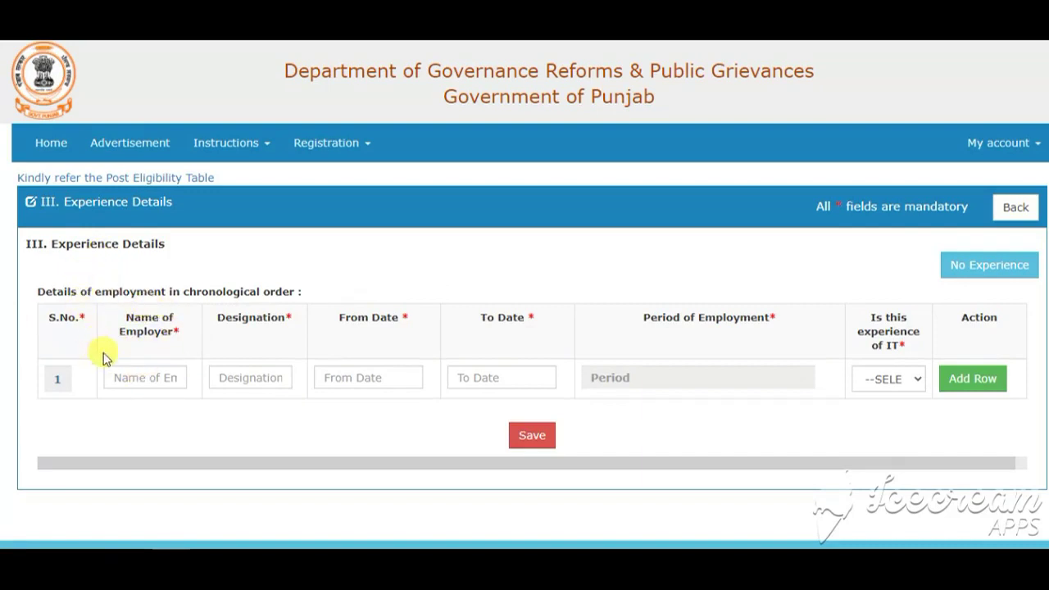
left_click(154, 381)
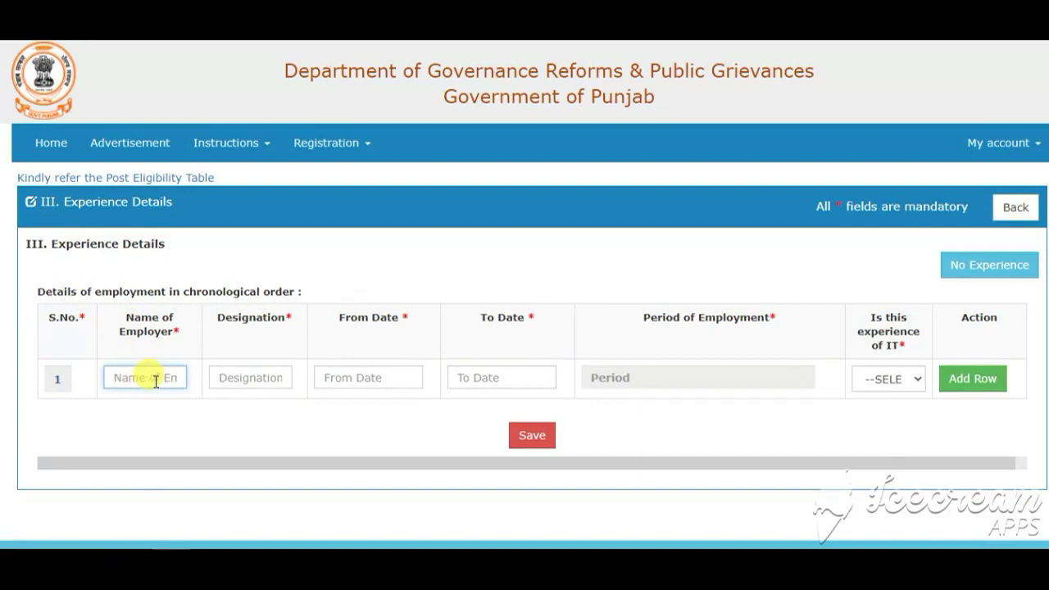
left_click(273, 379)
left_click(378, 379)
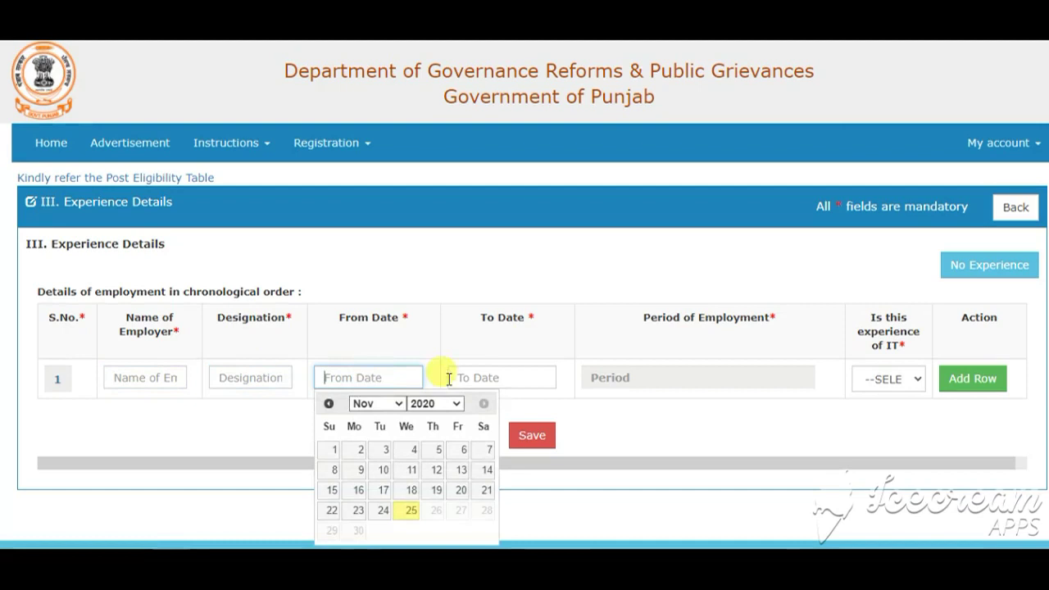
left_click(494, 377)
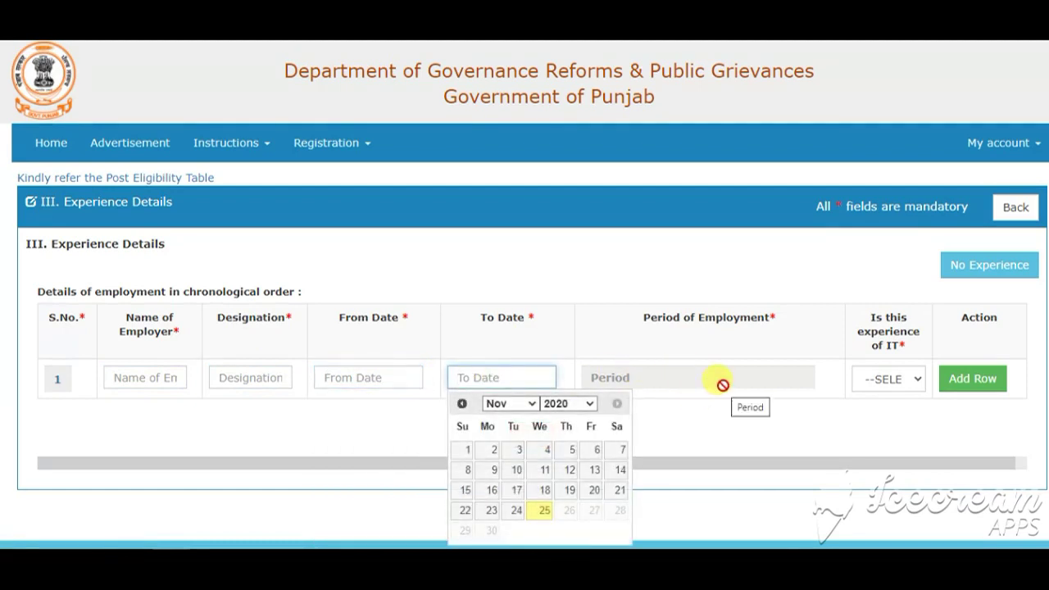
left_click(917, 385)
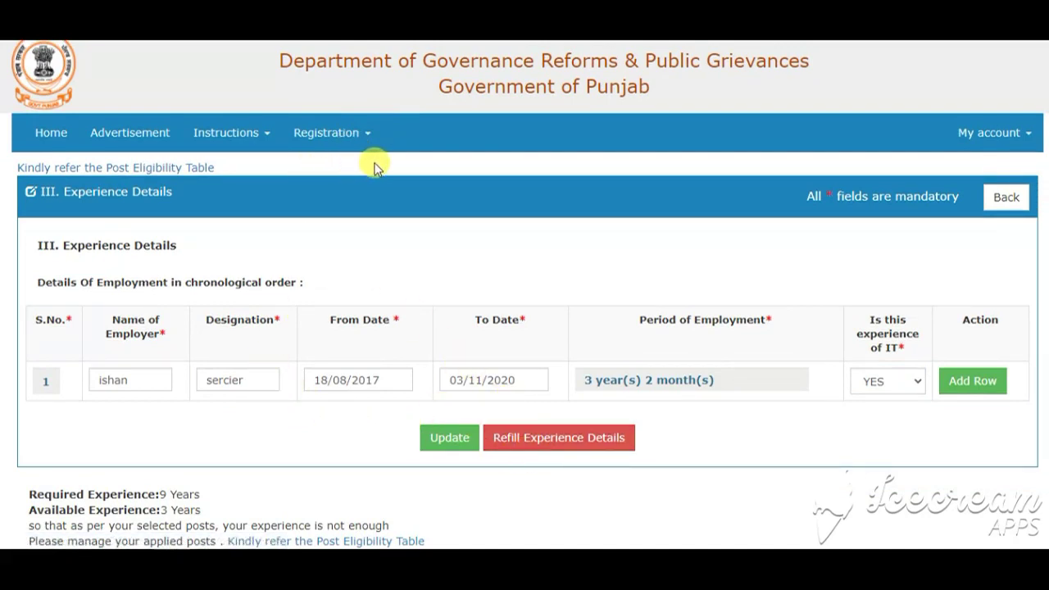
Look at the available registration sections, including the Make Payment/Download Registration Form option.
left_click(354, 133)
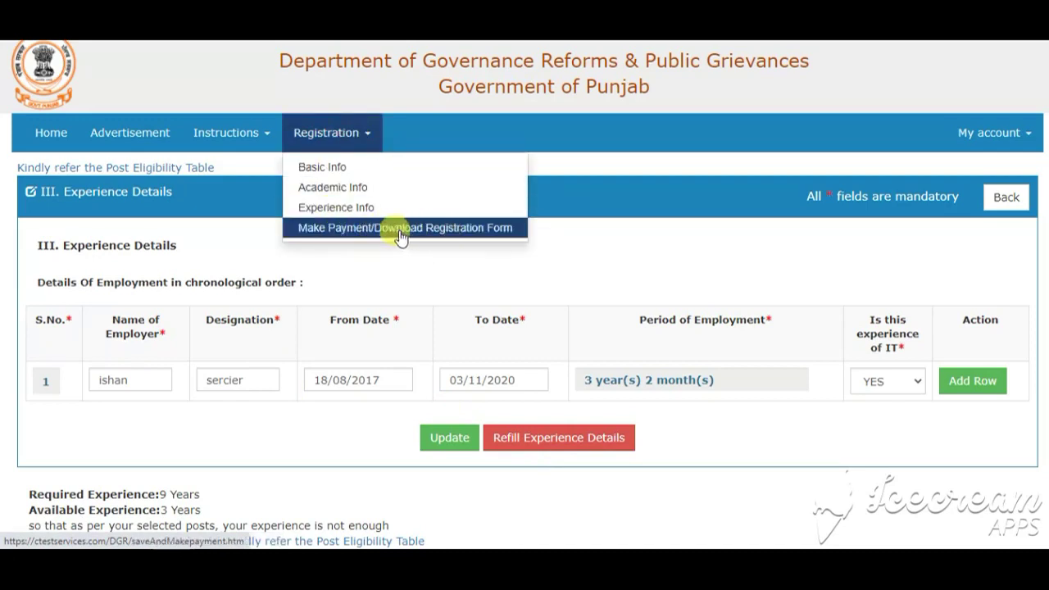
left_click(418, 305)
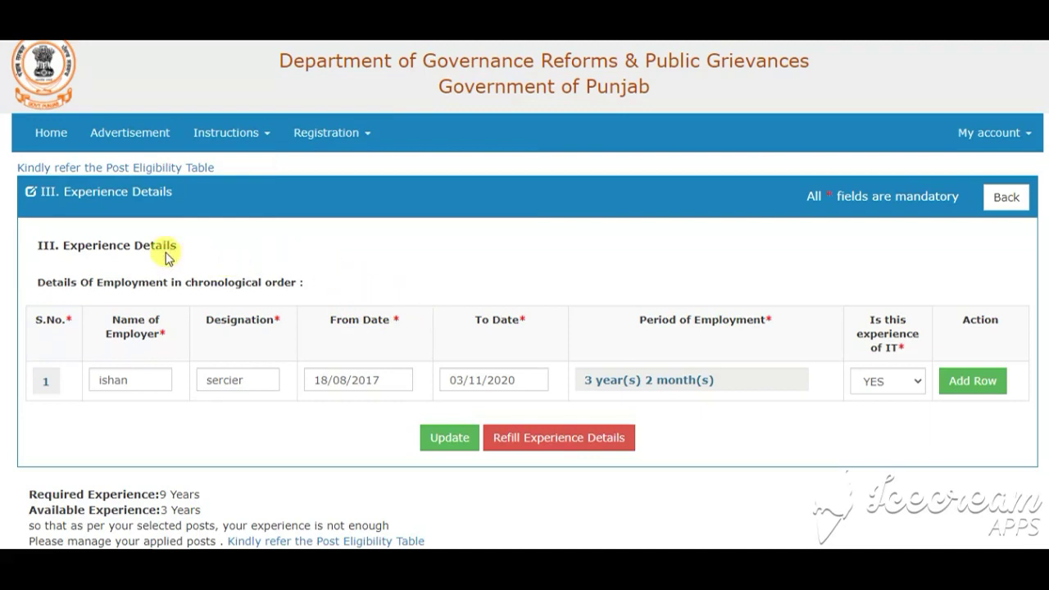
left_click(65, 141)
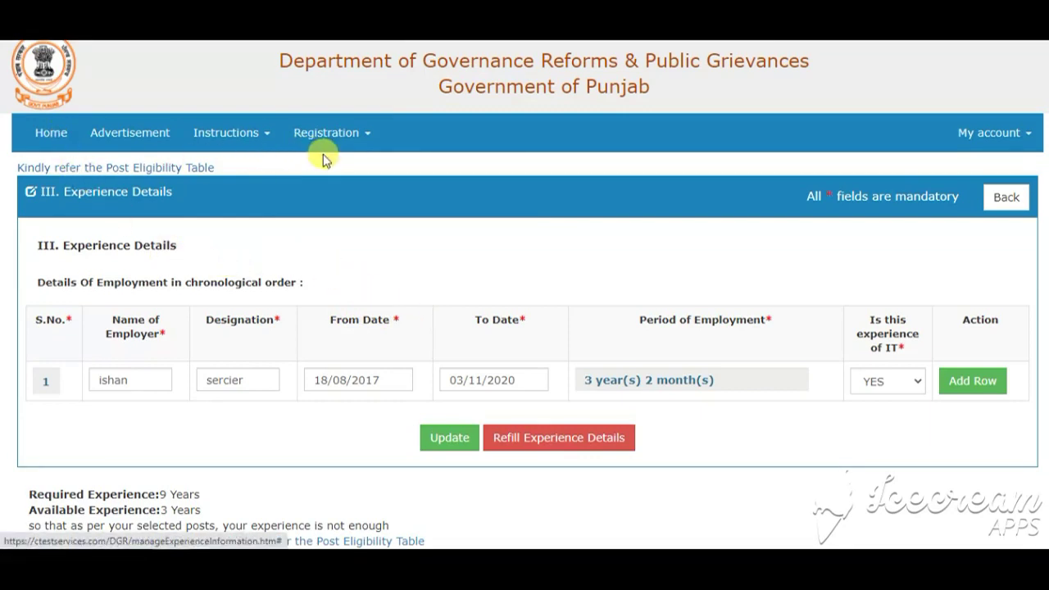